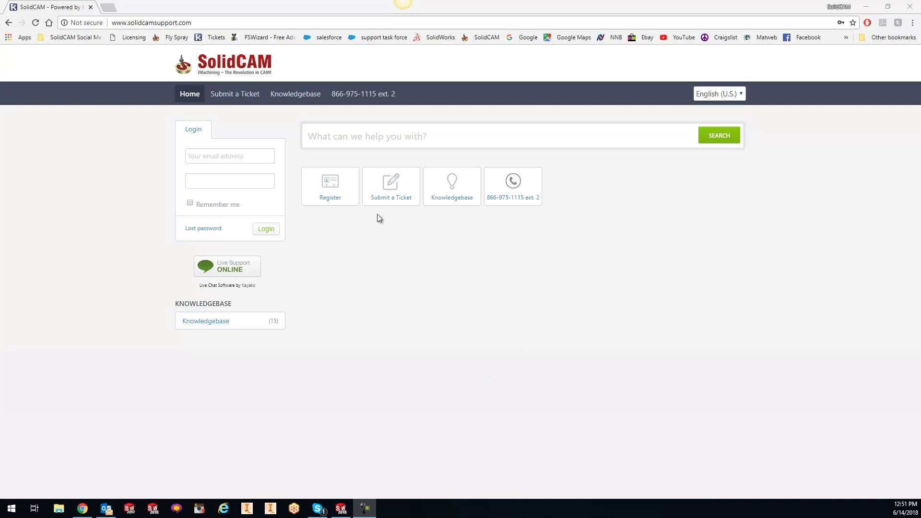
- Start a new support ticket, keeping General as the department, and continue to the details form
{"action": "left_click", "coordinate": [388, 193]}
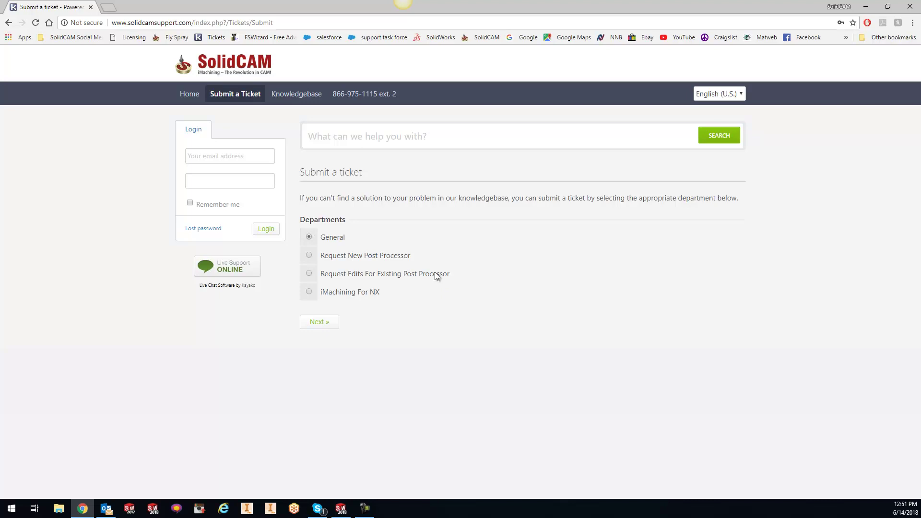
{"action": "left_click", "coordinate": [319, 322]}
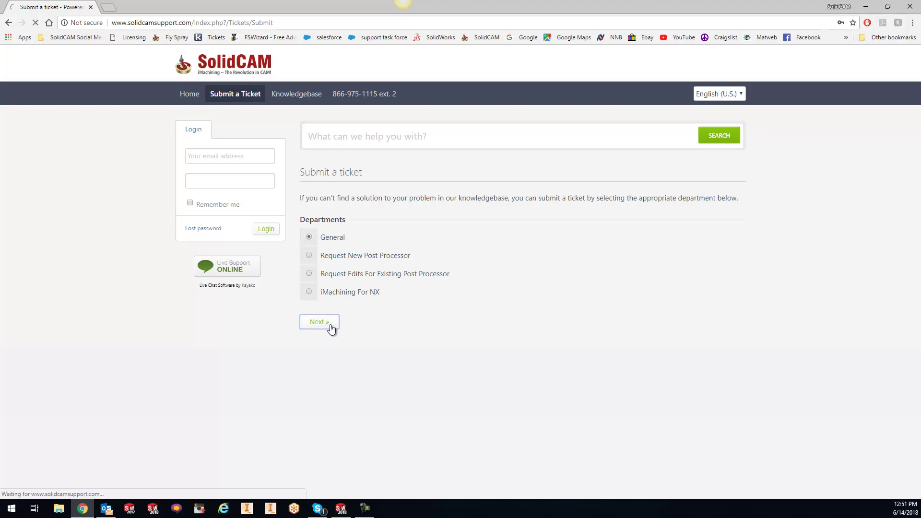
{"action": "scroll", "coordinate": [487, 354], "scroll_direction": "down", "scroll_amount": 2}
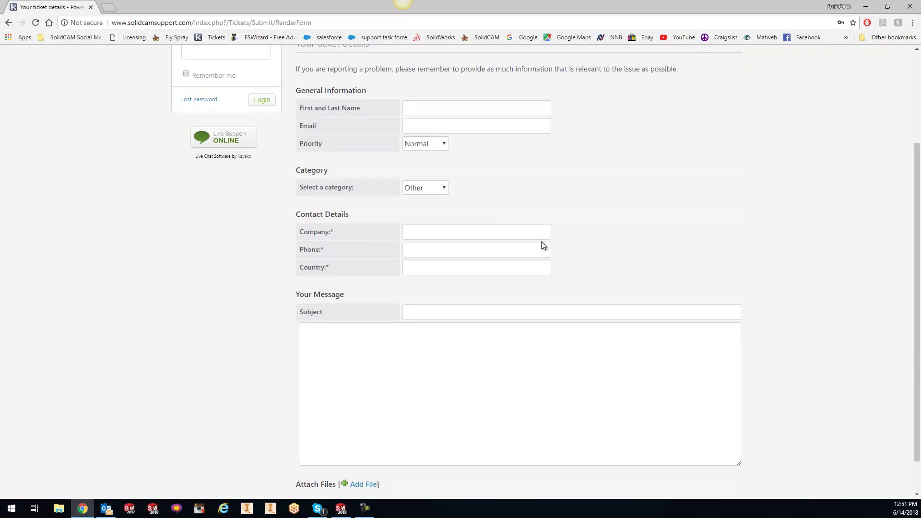
{"action": "scroll", "coordinate": [542, 246], "scroll_direction": "down", "scroll_amount": 1}
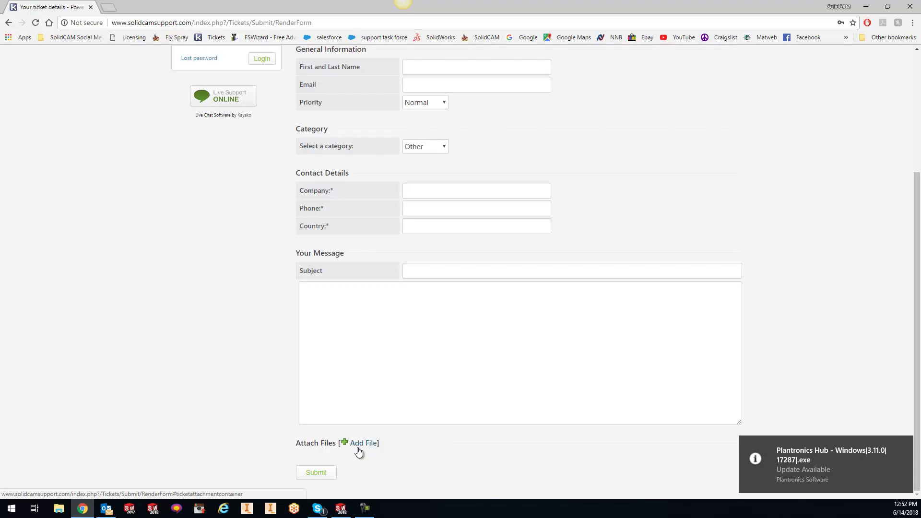
- Dismiss the Plantronics software update notification covering the ticket form
{"action": "left_click", "coordinate": [905, 445]}
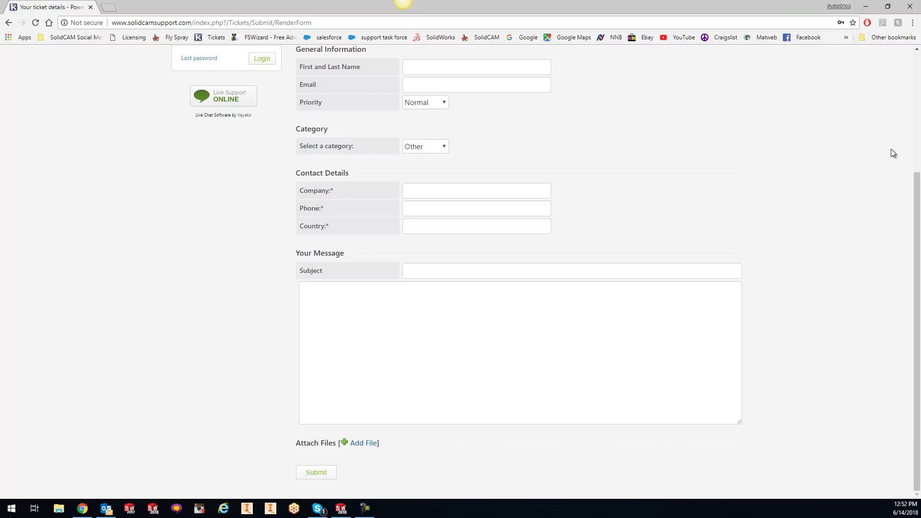
- In SOLIDWORKS, send CAM-Part to a folder as a technical support package including its database
{"action": "left_click", "coordinate": [340, 508]}
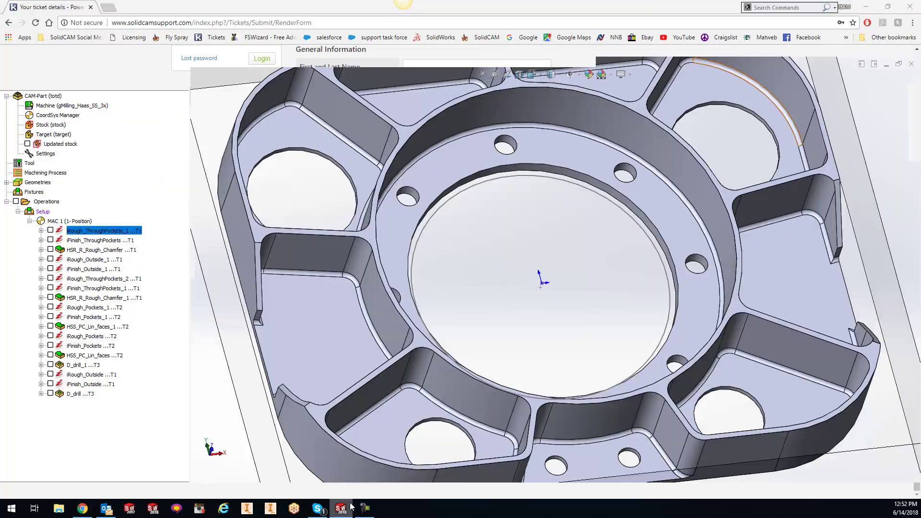
{"action": "key", "text": "f"}
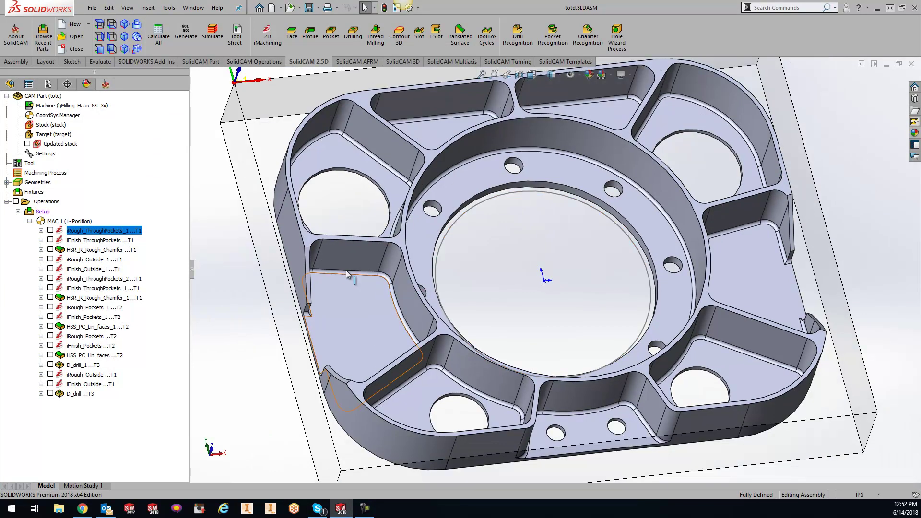
{"action": "left_click", "coordinate": [54, 100]}
{"action": "right_click", "coordinate": [54, 100]}
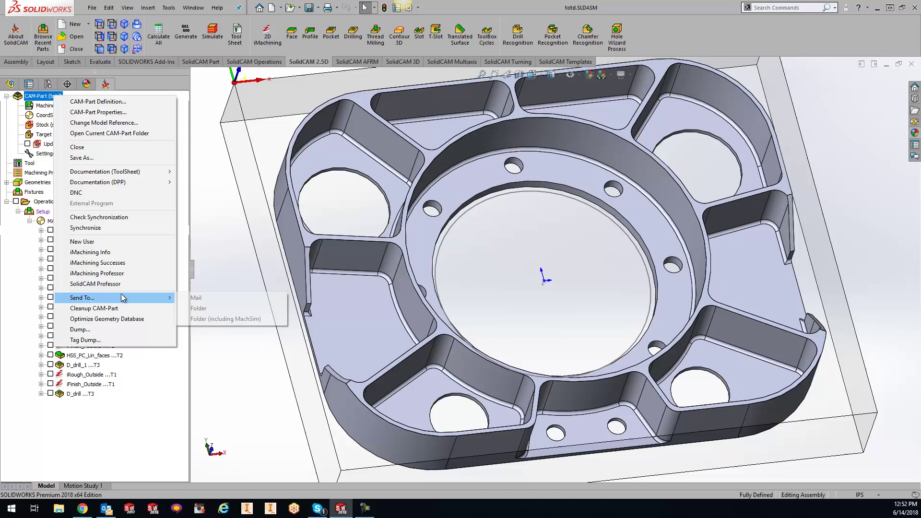
{"action": "mouse_move", "coordinate": [83, 297]}
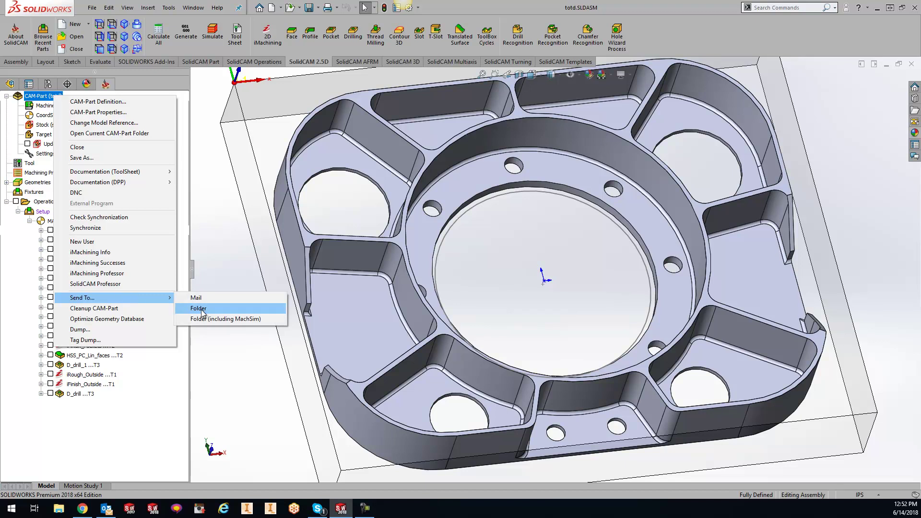
{"action": "left_click", "coordinate": [201, 314]}
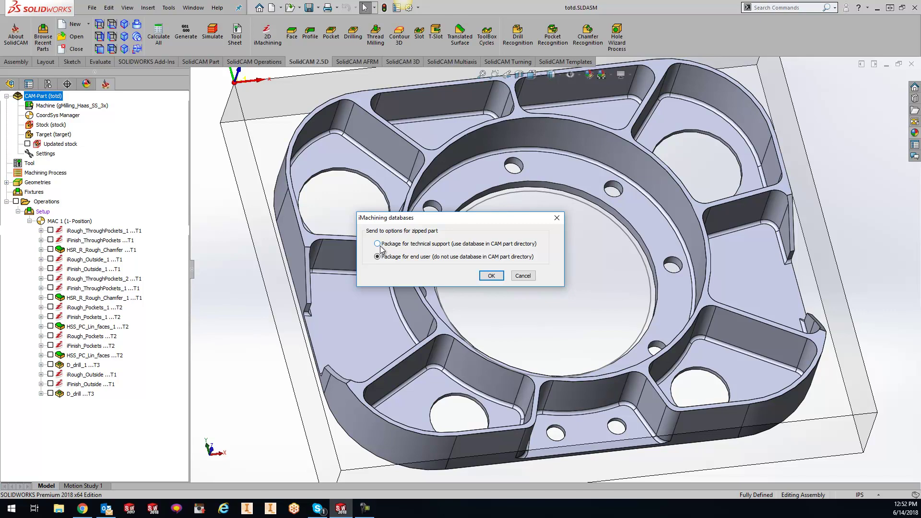
{"action": "left_click", "coordinate": [379, 244]}
{"action": "left_click", "coordinate": [490, 276]}
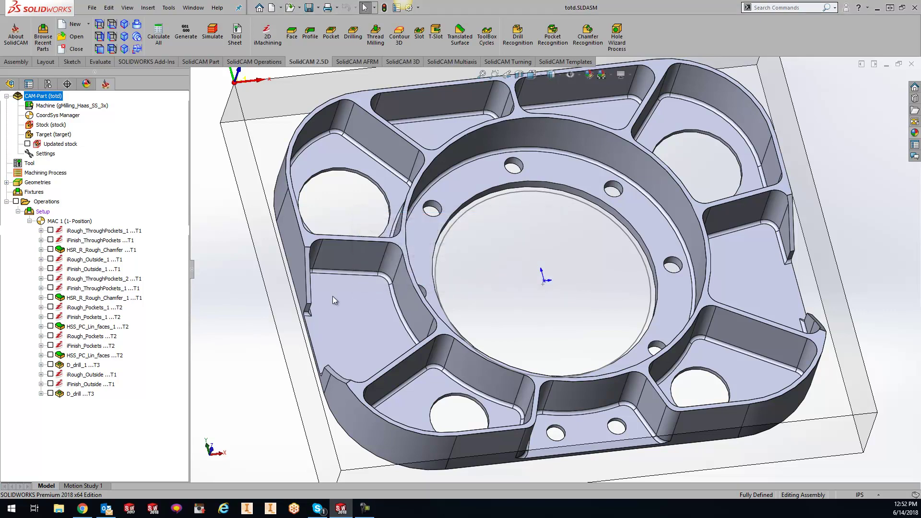